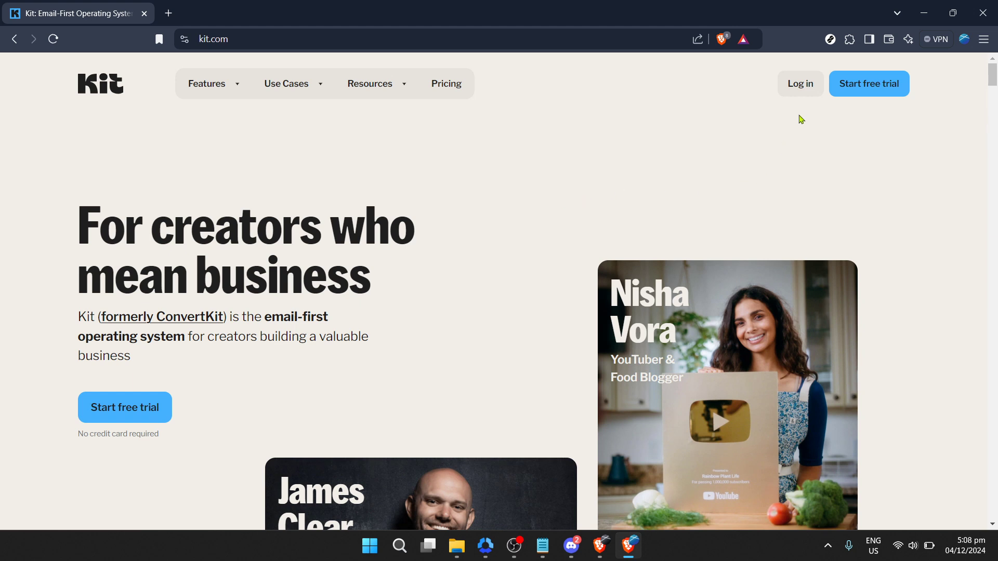
Step: Log in to the Kit account with the saved email address and account password
{"action": "left_click", "coordinate": [798, 85]}
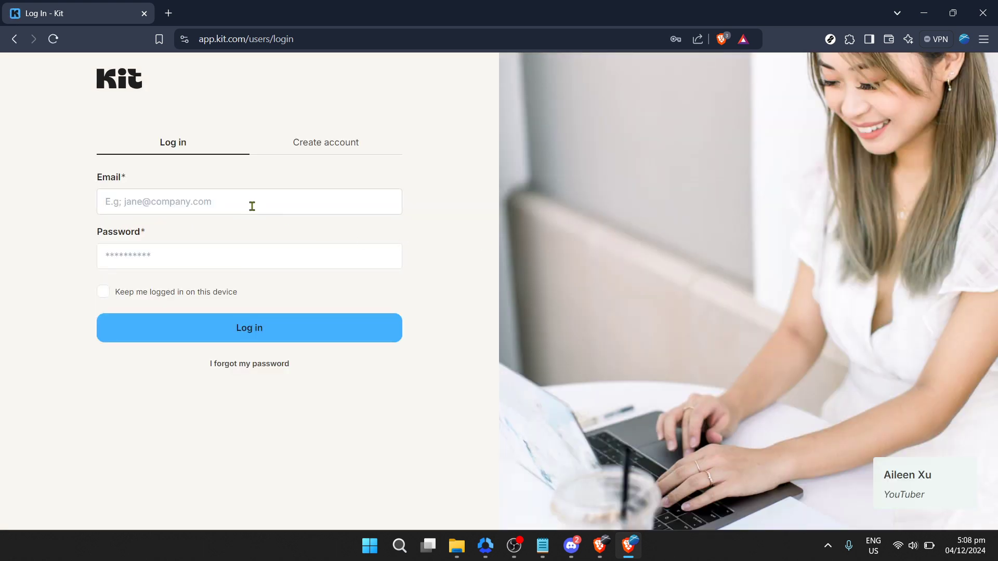
{"action": "left_click", "coordinate": [234, 197]}
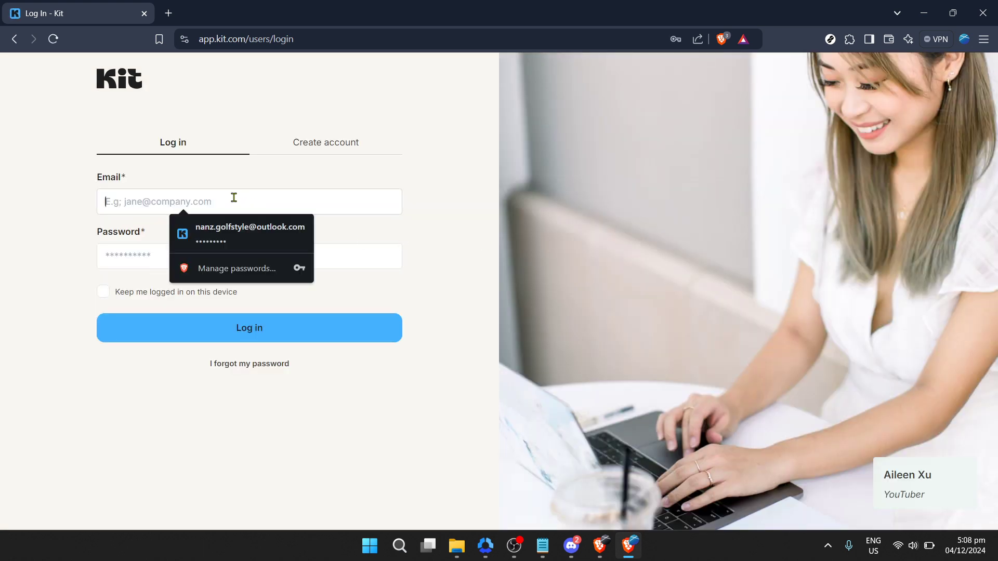
{"action": "left_click", "coordinate": [240, 228]}
{"action": "left_click", "coordinate": [231, 330]}
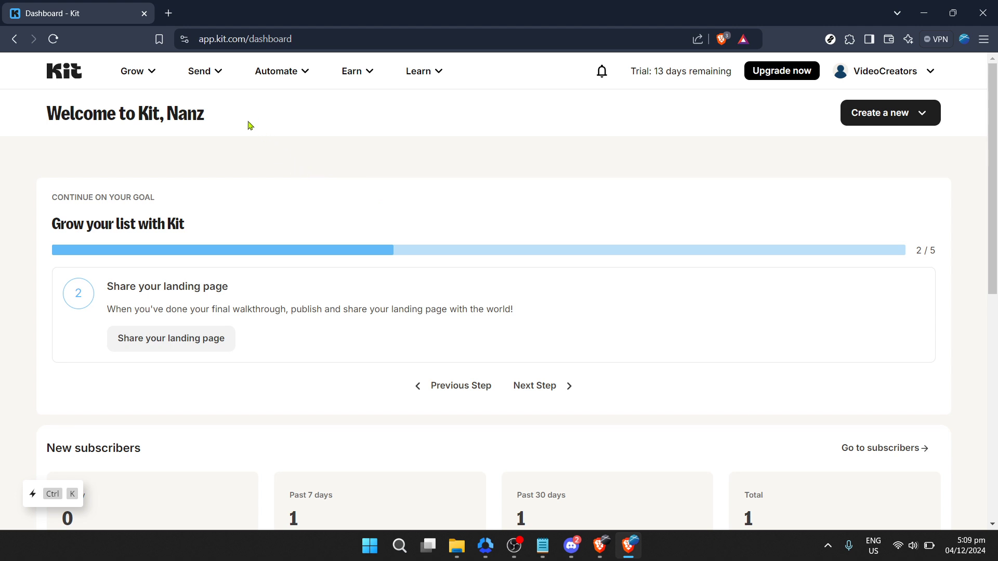
Step: Open the draft "New Broadcast 888" from the account's broadcasts for editing
{"action": "left_click", "coordinate": [213, 78]}
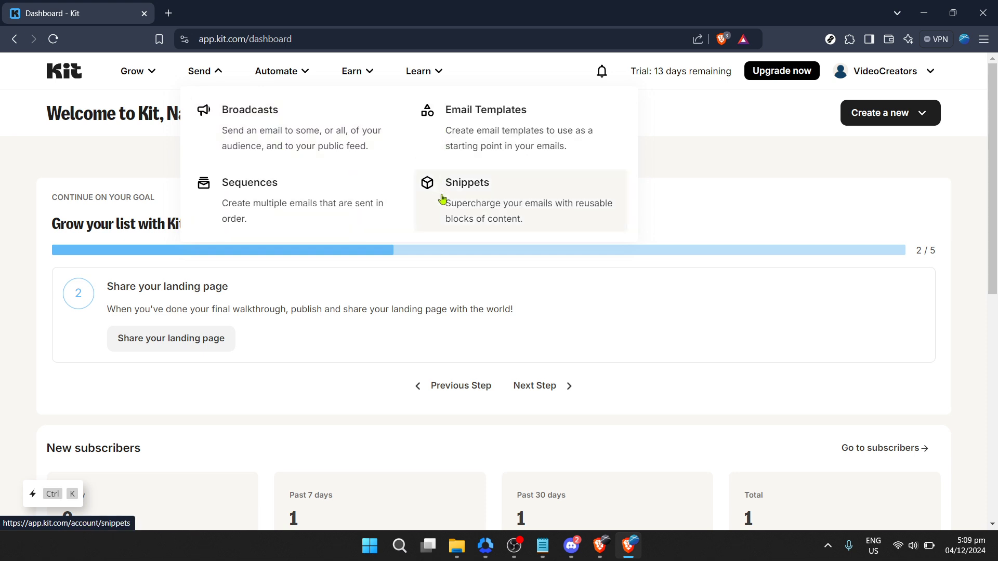
{"action": "left_click", "coordinate": [306, 121]}
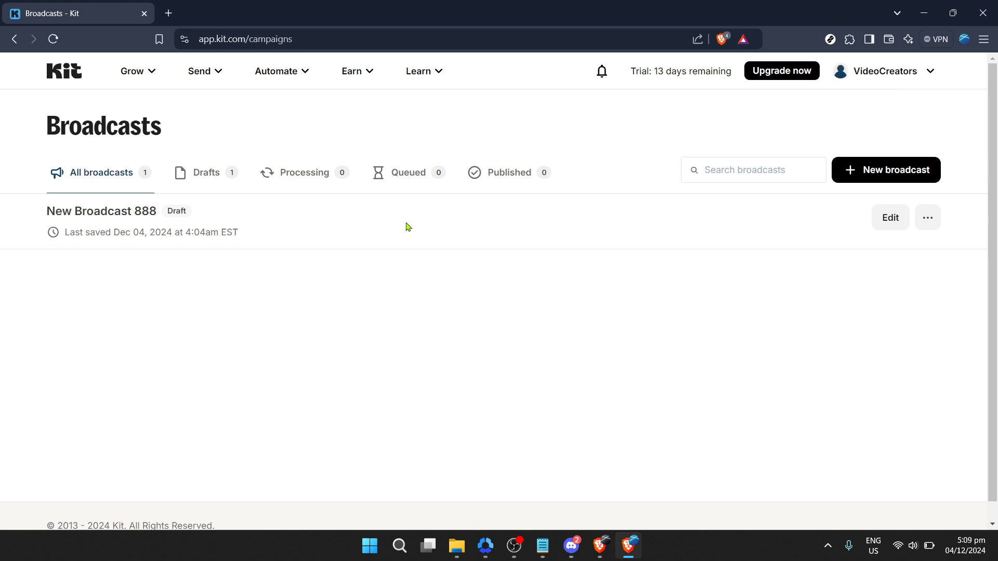
{"action": "scroll", "coordinate": [408, 227], "scroll_direction": "down", "scroll_amount": 1}
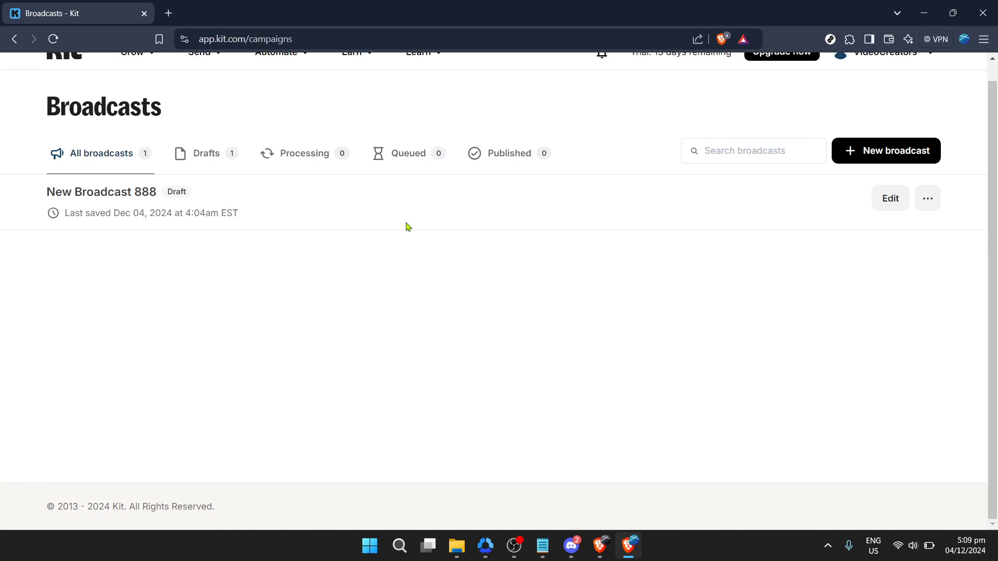
{"action": "scroll", "coordinate": [408, 227], "scroll_direction": "up", "scroll_amount": 1}
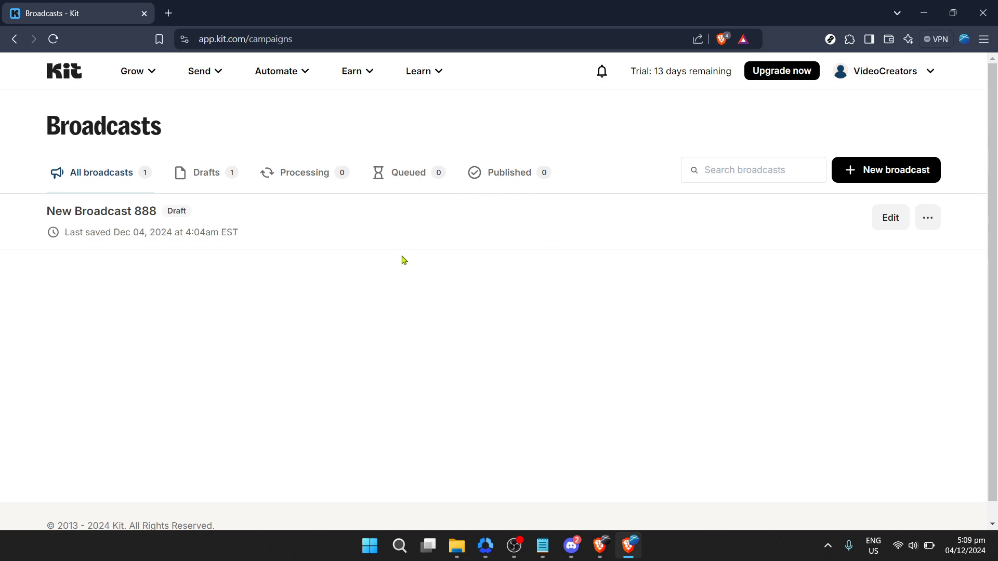
{"action": "left_click", "coordinate": [143, 211]}
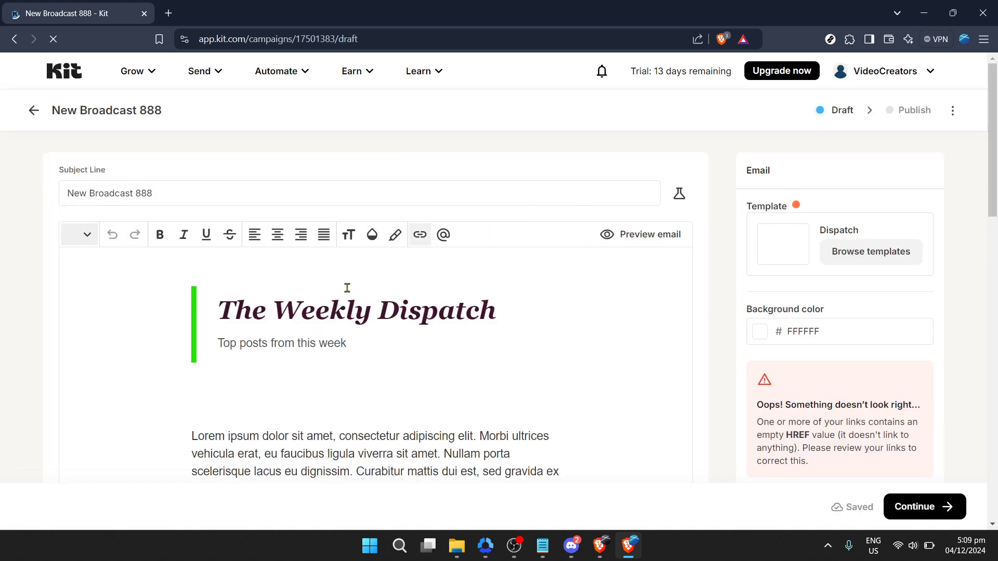
Step: Set the font size of the "The Weekly Dispatch" heading to 40 px
{"action": "left_click", "coordinate": [336, 306]}
{"action": "scroll", "coordinate": [375, 278], "scroll_direction": "down", "scroll_amount": 3}
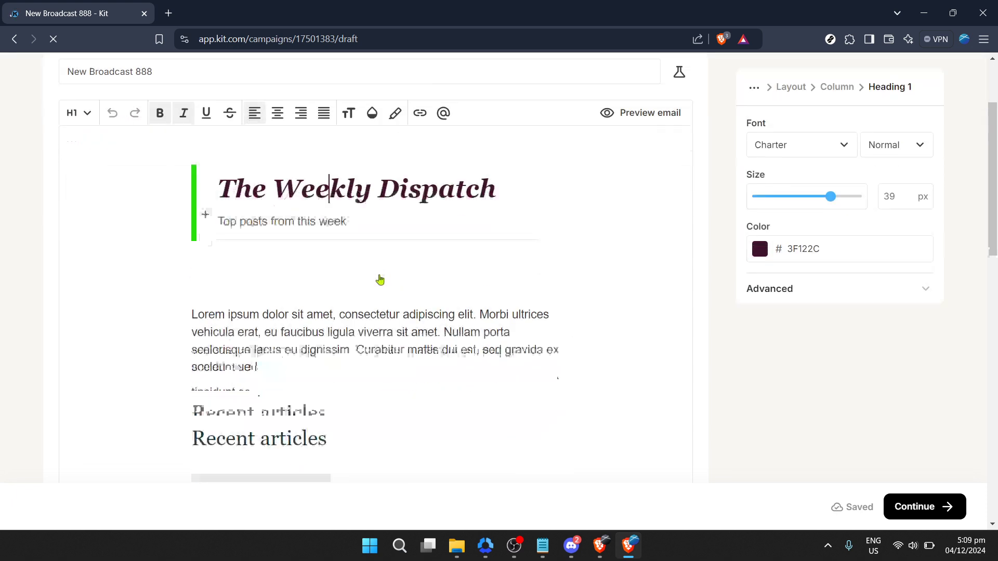
{"action": "double_click", "coordinate": [368, 186]}
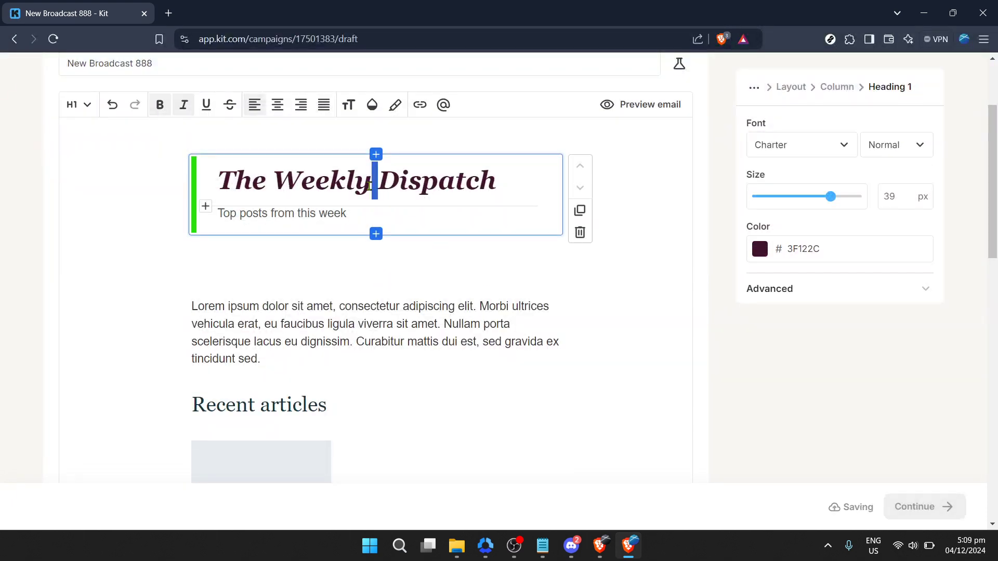
{"action": "triple_click", "coordinate": [368, 186]}
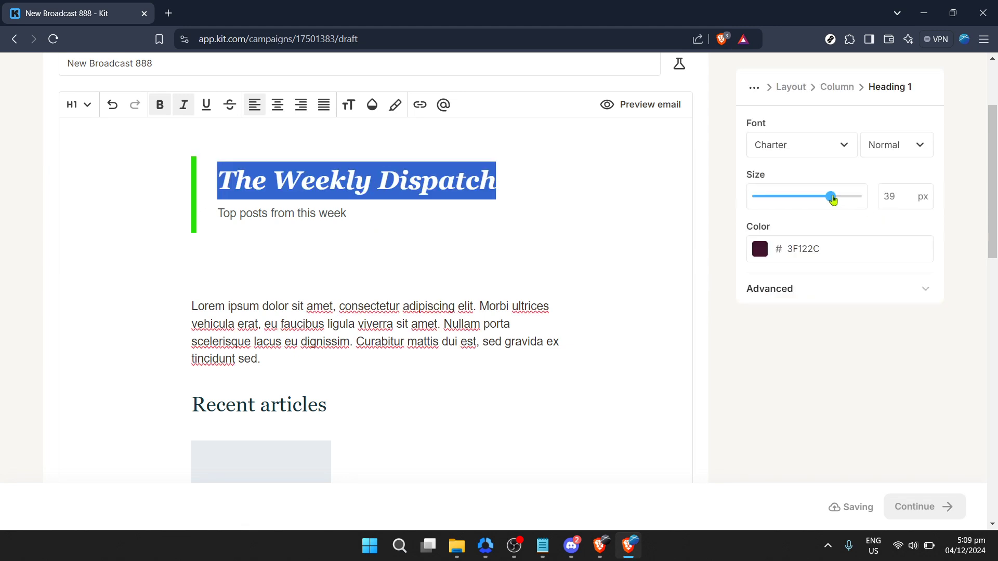
{"action": "left_click_drag", "start_coordinate": [830, 198], "coordinate": [833, 222]}
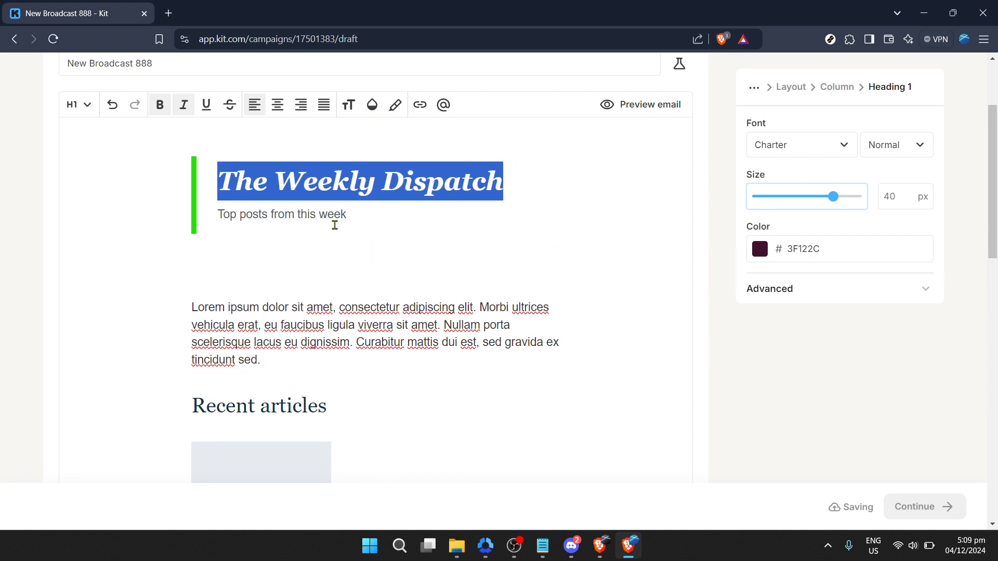
Step: Set the font size of the "Top posts from this week" subtitle to 14 px
{"action": "triple_click", "coordinate": [337, 222]}
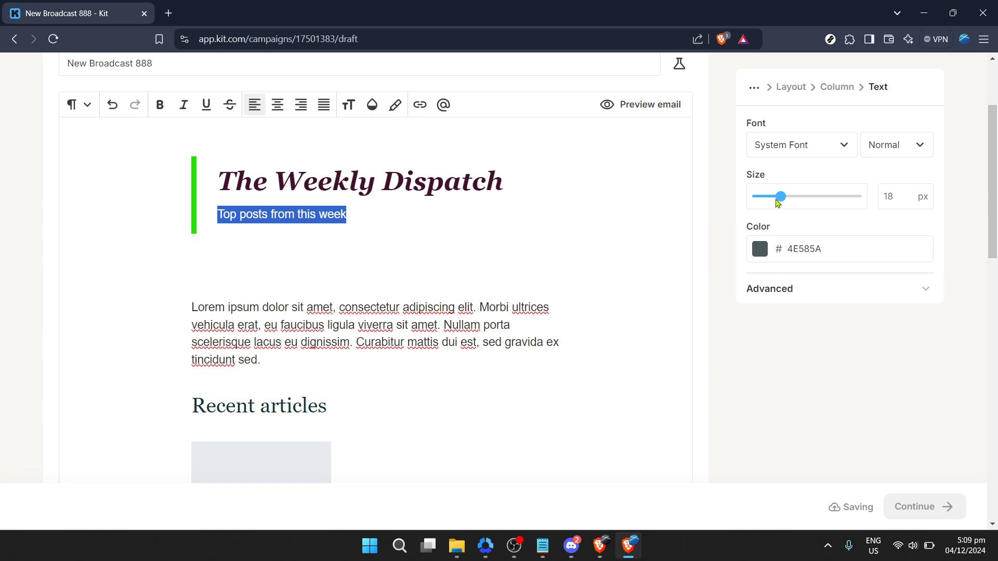
{"action": "mouse_move", "coordinate": [780, 205]}
{"action": "left_mouse_down"}
{"action": "mouse_move", "coordinate": [806, 207]}
{"action": "mouse_move", "coordinate": [772, 214]}
{"action": "left_mouse_up"}
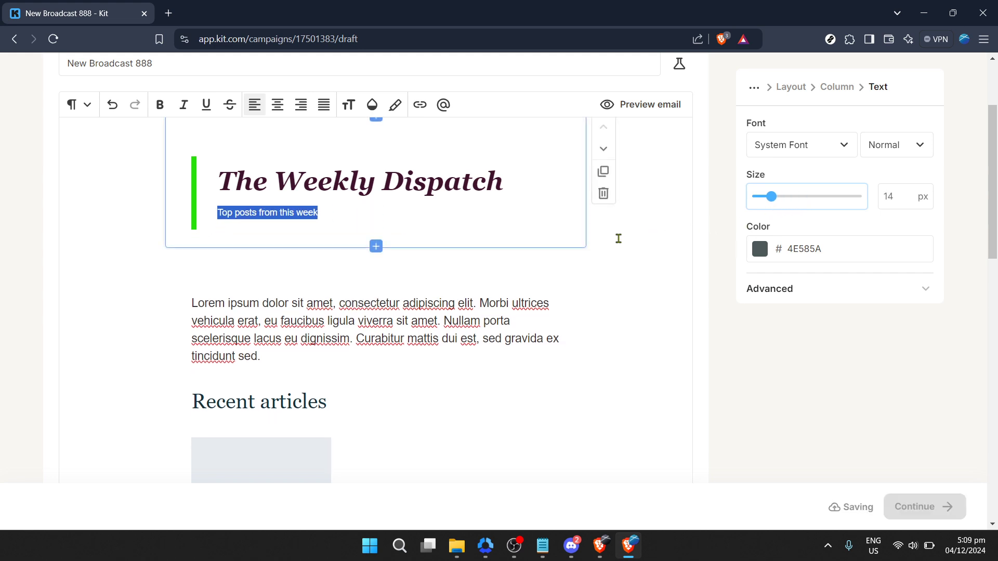
{"action": "left_click", "coordinate": [619, 239]}
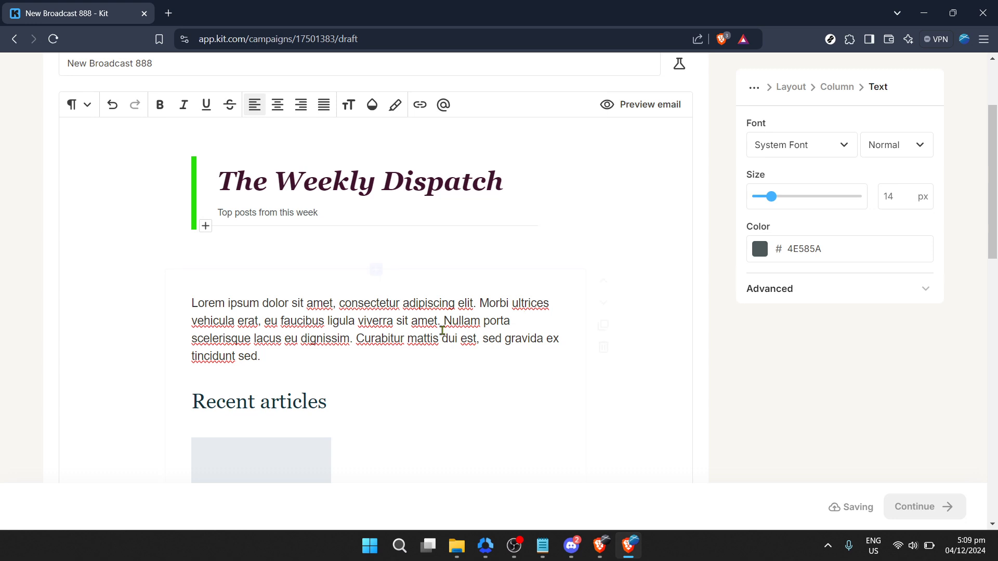
Step: Change the color of the "The Weekly Dispatch" heading to the rose shade AB4860
{"action": "left_click", "coordinate": [443, 328]}
{"action": "triple_click", "coordinate": [442, 330]}
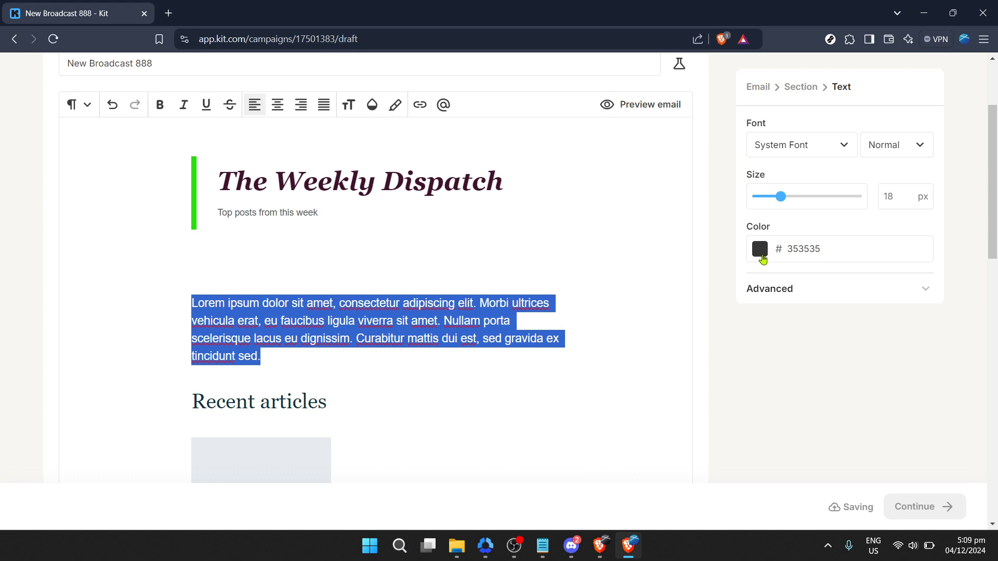
{"action": "triple_click", "coordinate": [303, 216]}
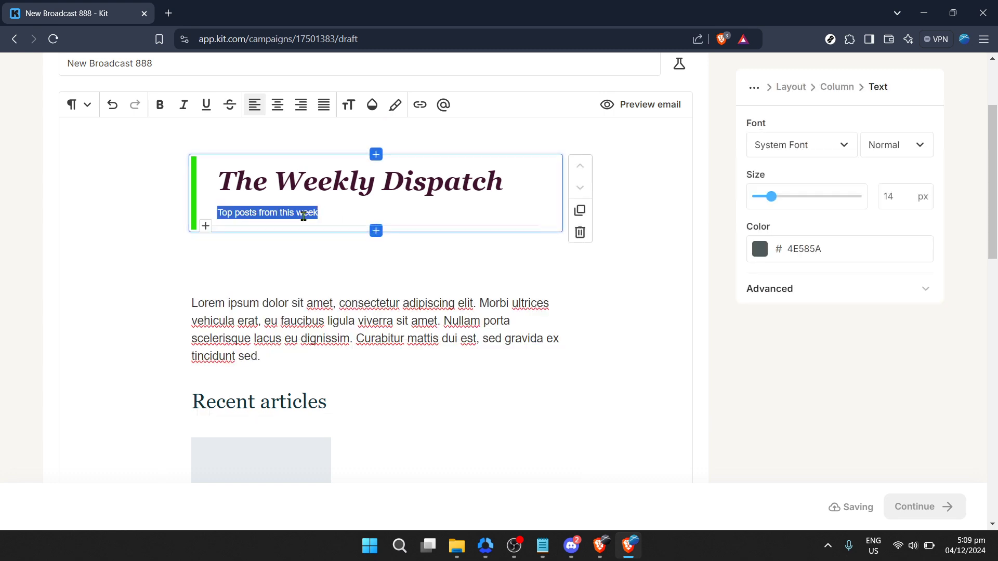
{"action": "triple_click", "coordinate": [328, 182]}
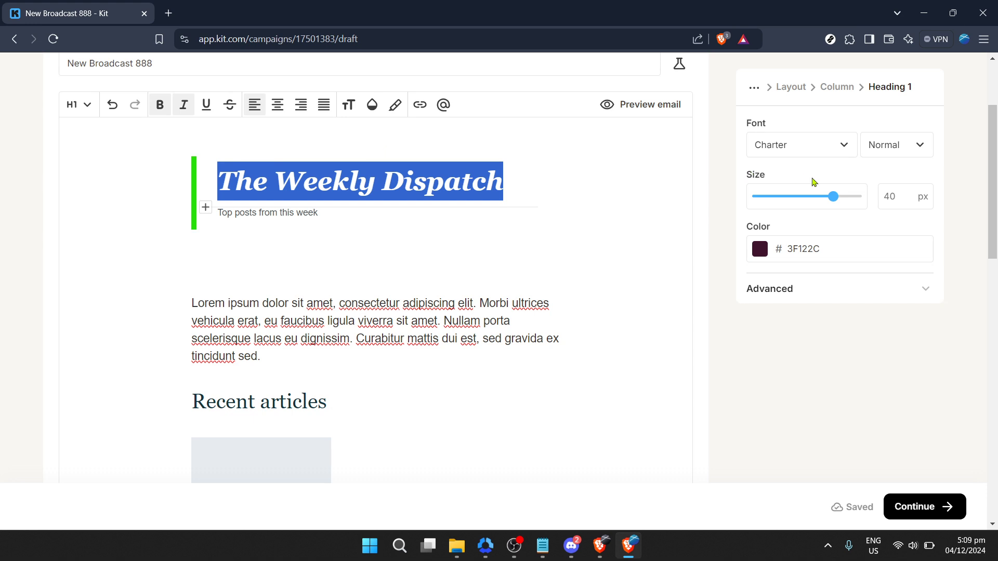
{"action": "left_click", "coordinate": [757, 249]}
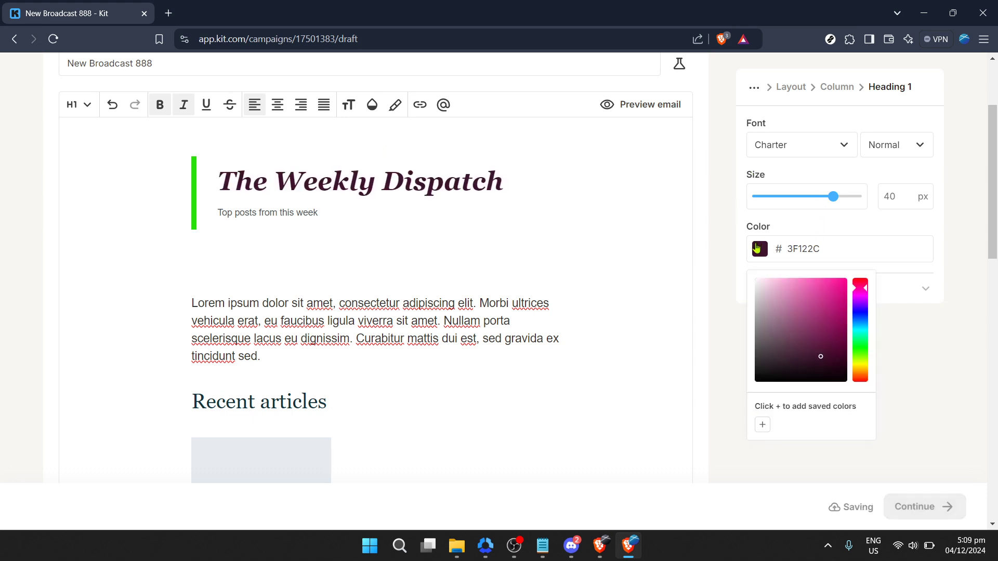
{"action": "left_click", "coordinate": [859, 285]}
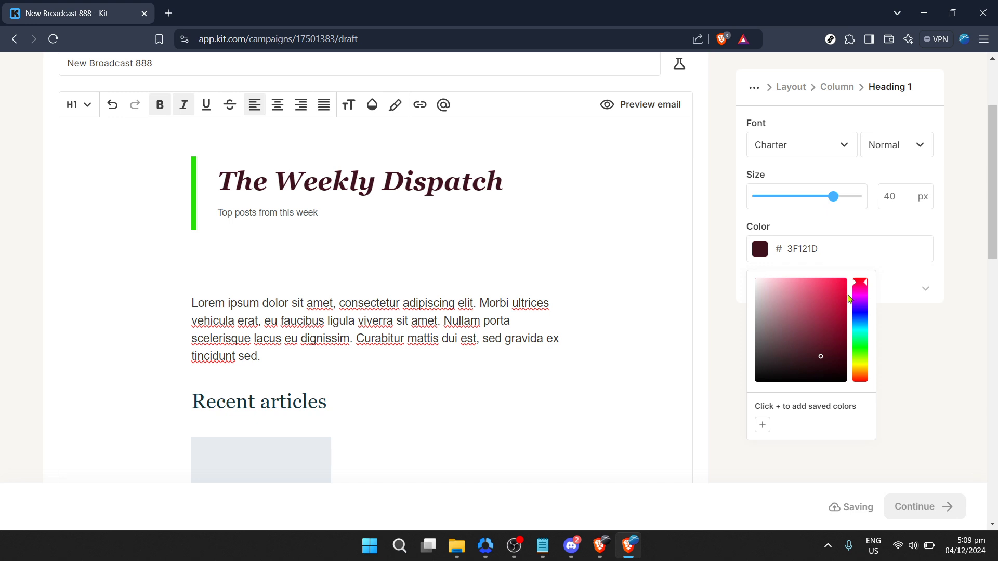
{"action": "left_click", "coordinate": [807, 313]}
{"action": "left_click", "coordinate": [808, 313]}
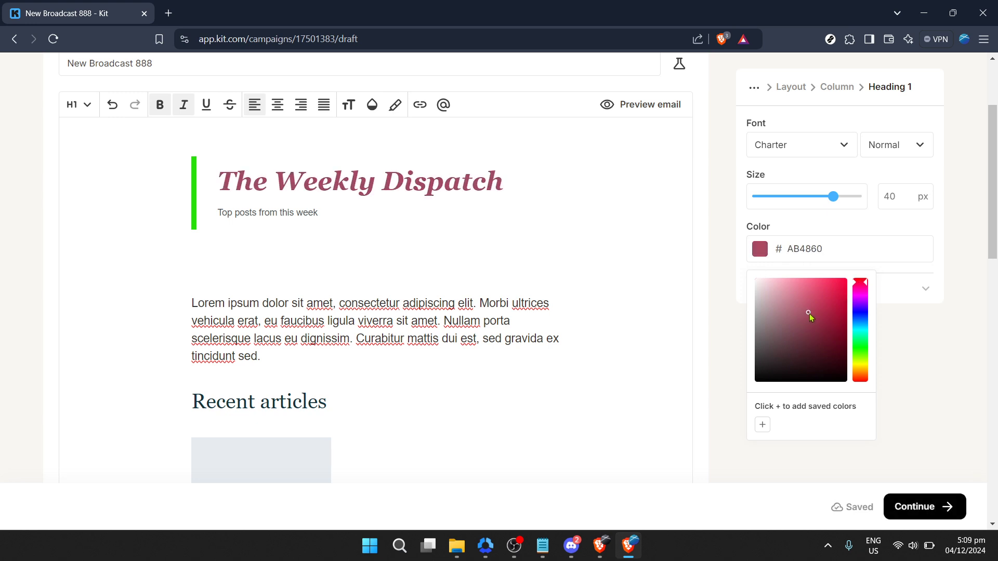
{"action": "left_click", "coordinate": [727, 400]}
Step: Examine the rest of the email, checking the settings of the Recent articles heading, image placeholders, footer text and Built with Kit badge
{"action": "mouse_move", "coordinate": [631, 297]}
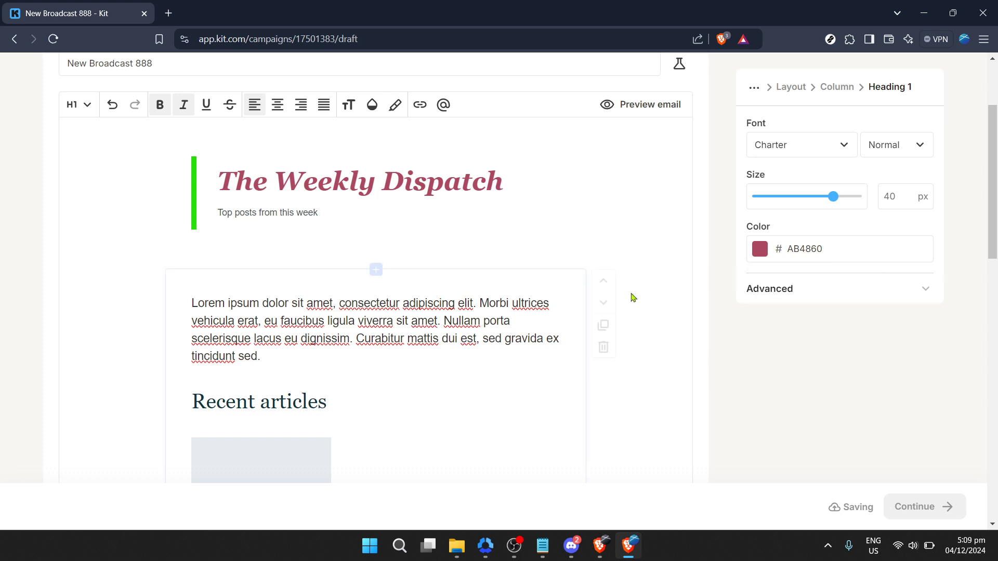
{"action": "scroll", "coordinate": [632, 297], "scroll_direction": "down", "scroll_amount": 1}
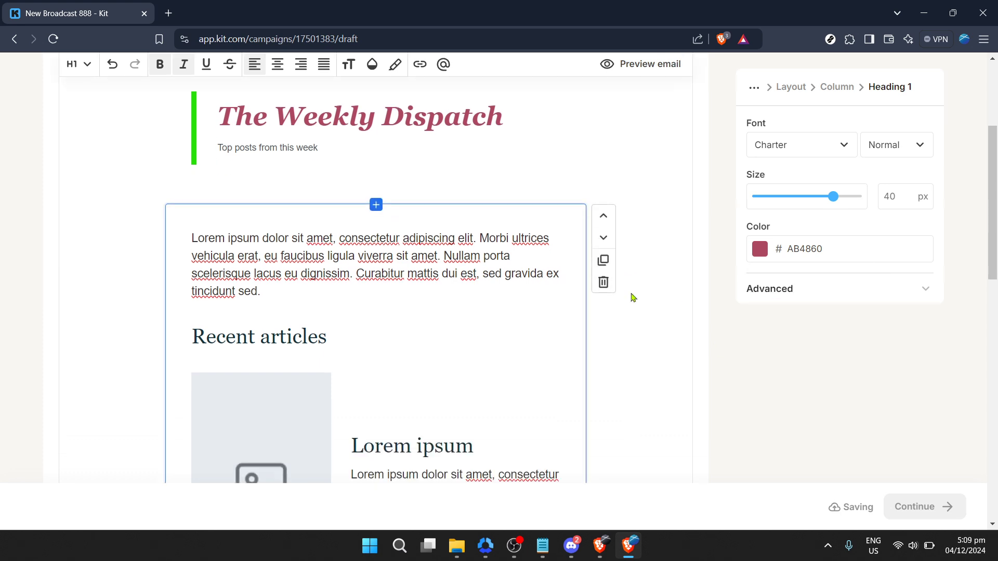
{"action": "scroll", "coordinate": [632, 297], "scroll_direction": "down", "scroll_amount": 2}
{"action": "left_click", "coordinate": [224, 206]}
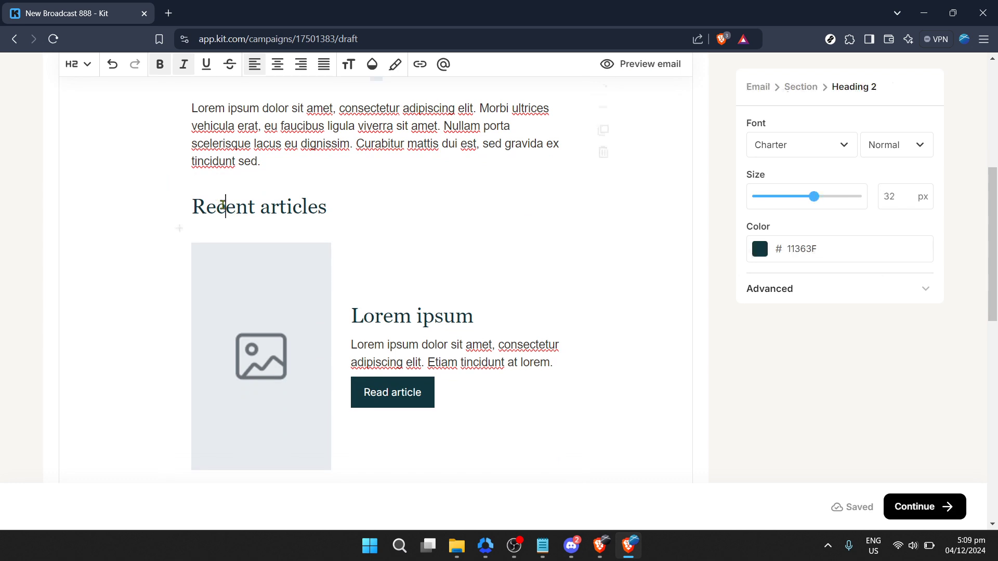
{"action": "left_click", "coordinate": [260, 281]}
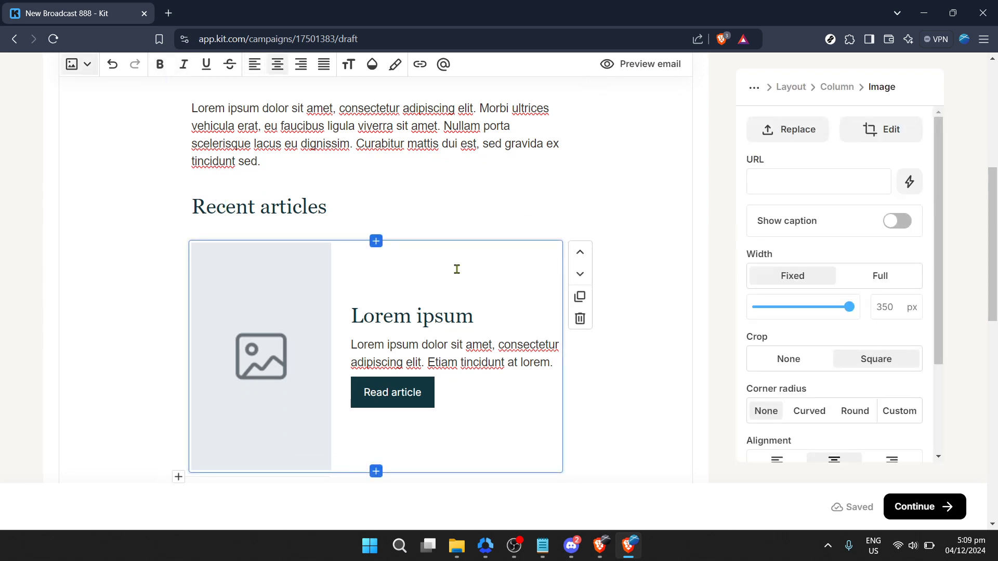
{"action": "scroll", "coordinate": [462, 268], "scroll_direction": "down", "scroll_amount": 3}
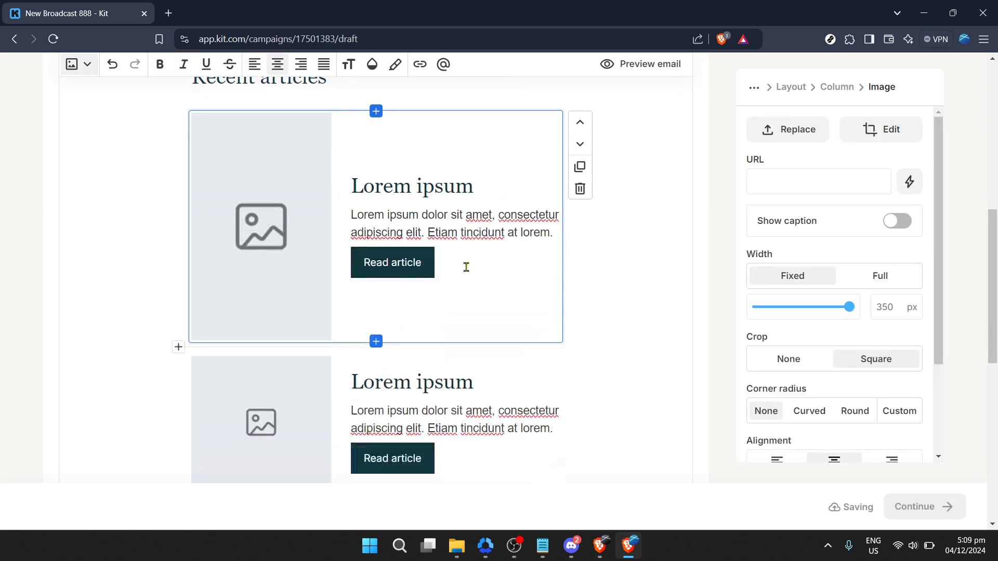
{"action": "left_click", "coordinate": [307, 288]}
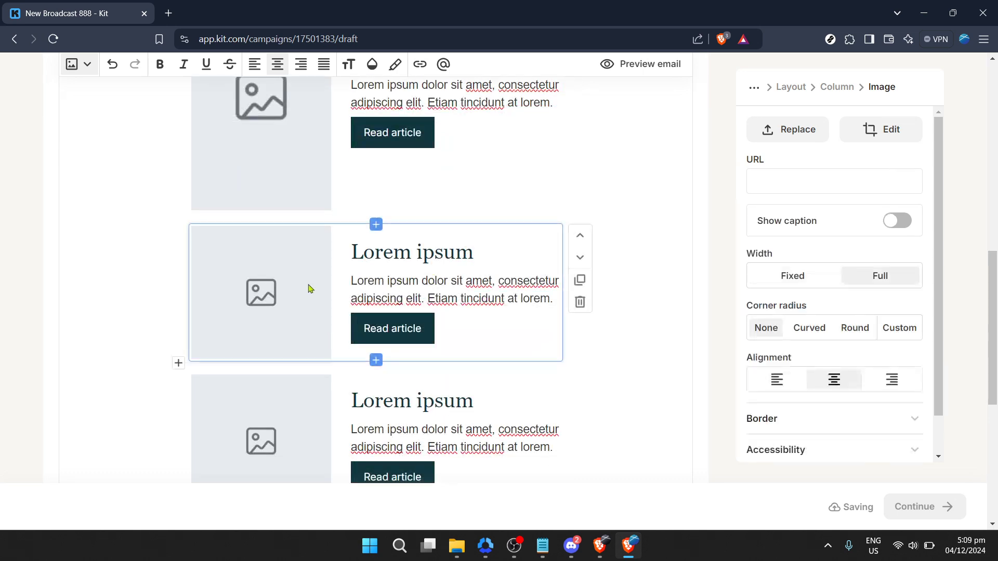
{"action": "scroll", "coordinate": [328, 281], "scroll_direction": "down", "scroll_amount": 2}
{"action": "left_click", "coordinate": [311, 286]}
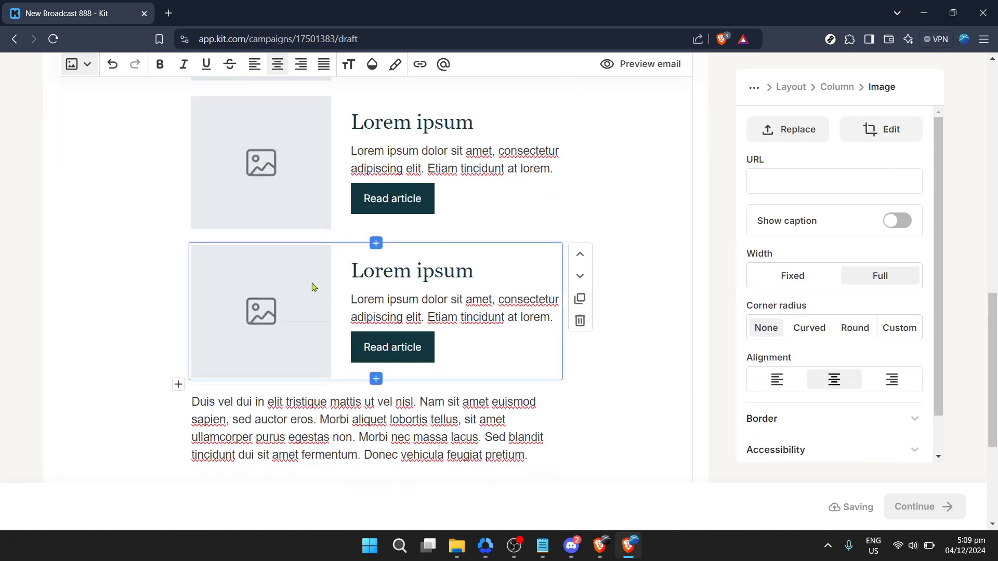
{"action": "scroll", "coordinate": [334, 281], "scroll_direction": "down", "scroll_amount": 2}
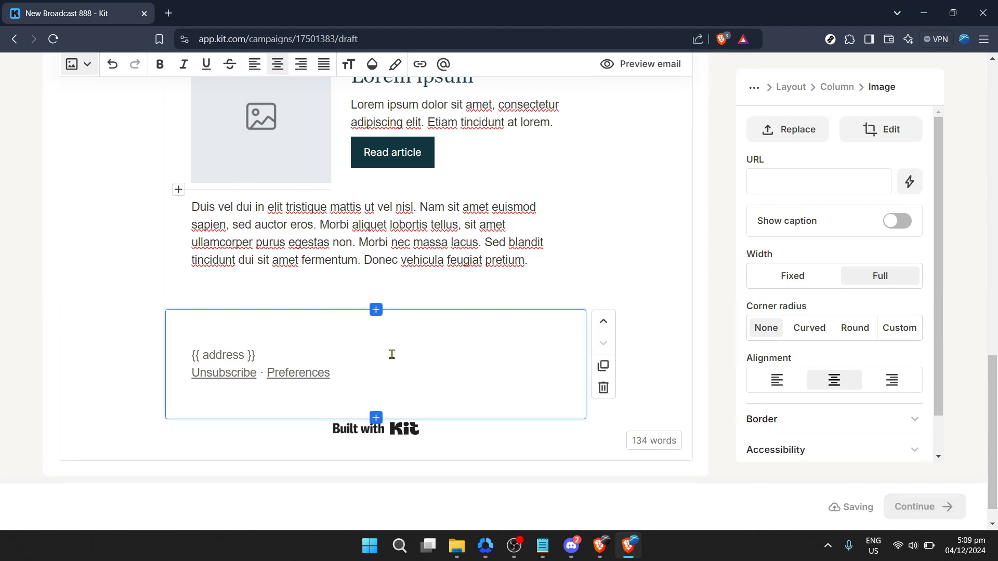
{"action": "left_click", "coordinate": [395, 433]}
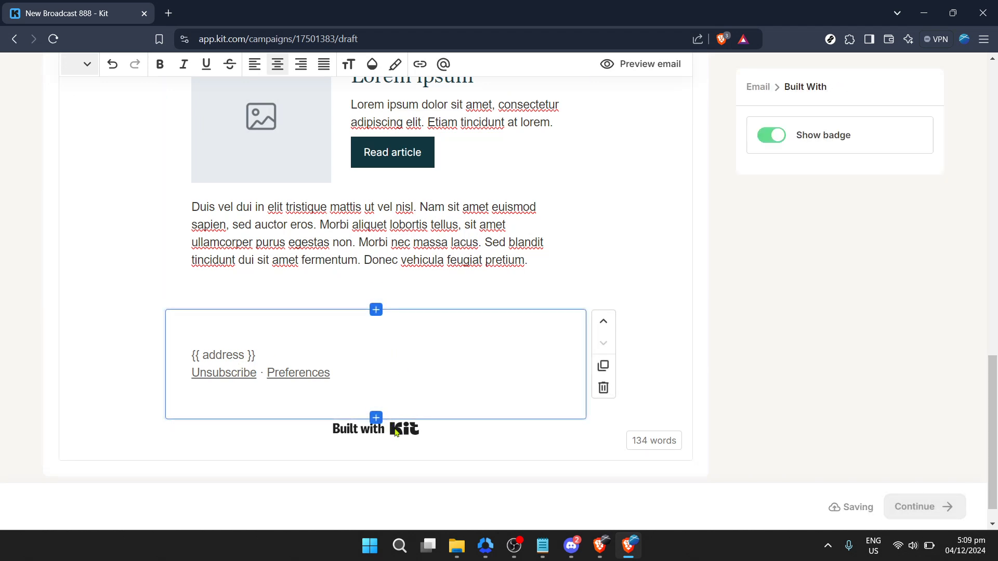
{"action": "left_click", "coordinate": [456, 368]}
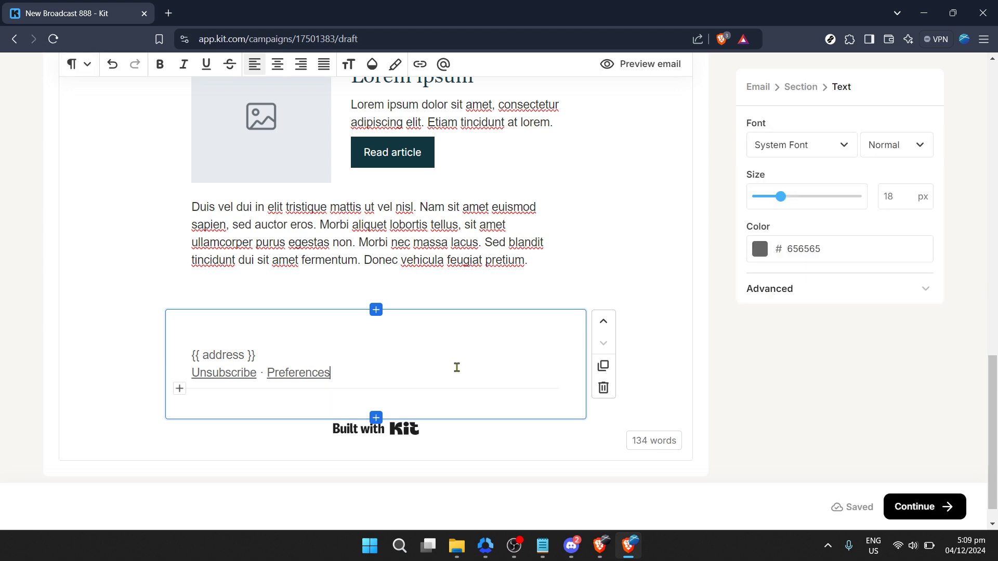
{"action": "scroll", "coordinate": [458, 365], "scroll_direction": "up", "scroll_amount": 15}
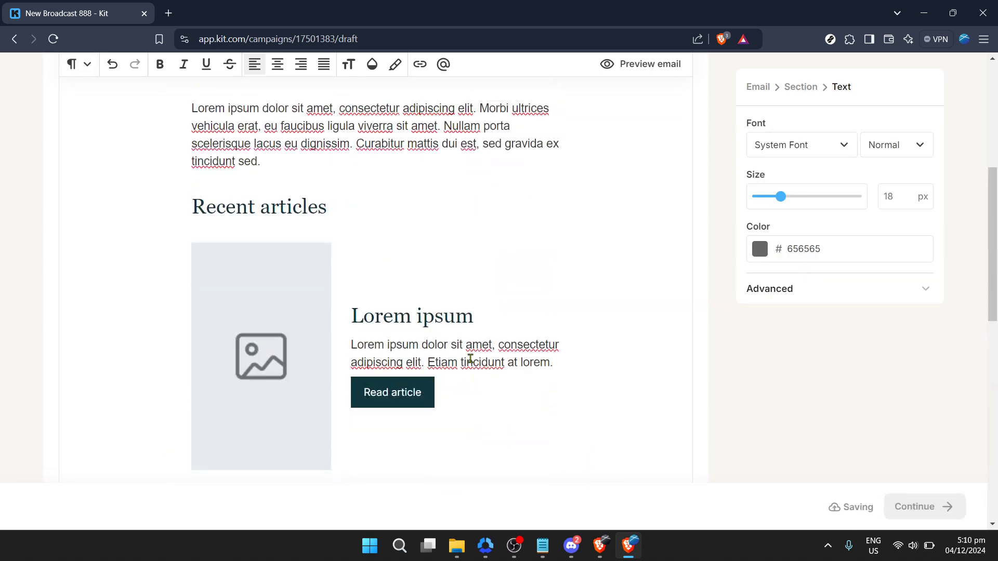
{"action": "scroll", "coordinate": [469, 356], "scroll_direction": "down", "scroll_amount": 9}
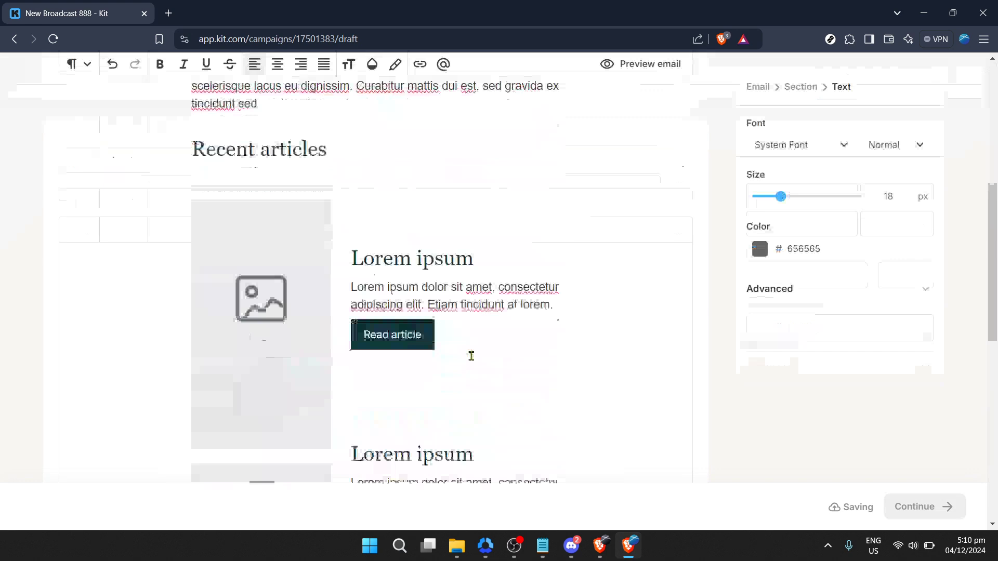
{"action": "scroll", "coordinate": [472, 354], "scroll_direction": "down", "scroll_amount": 3}
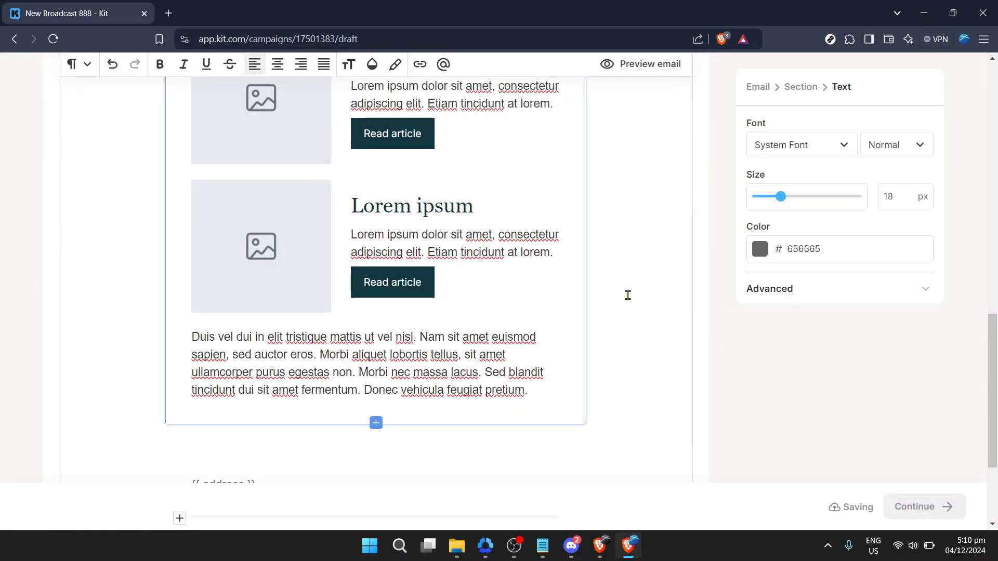
Step: Continue the broadcast to its publishing stage and look through the sender, recipient, send time and web publishing options
{"action": "left_click", "coordinate": [636, 303]}
{"action": "left_click", "coordinate": [903, 507]}
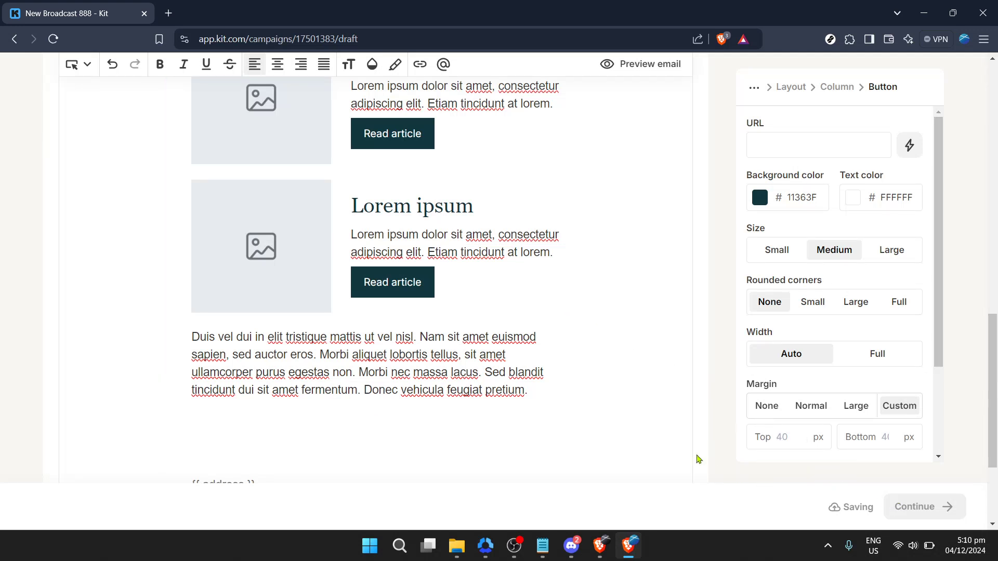
{"action": "left_click", "coordinate": [639, 401]}
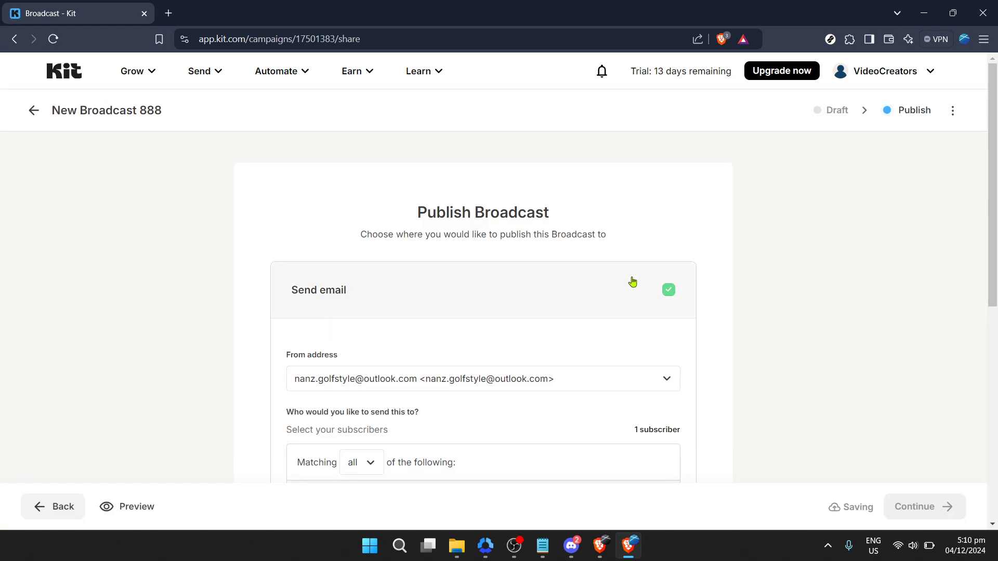
{"action": "scroll", "coordinate": [631, 281], "scroll_direction": "down", "scroll_amount": 3}
{"action": "scroll", "coordinate": [762, 291], "scroll_direction": "down", "scroll_amount": 3}
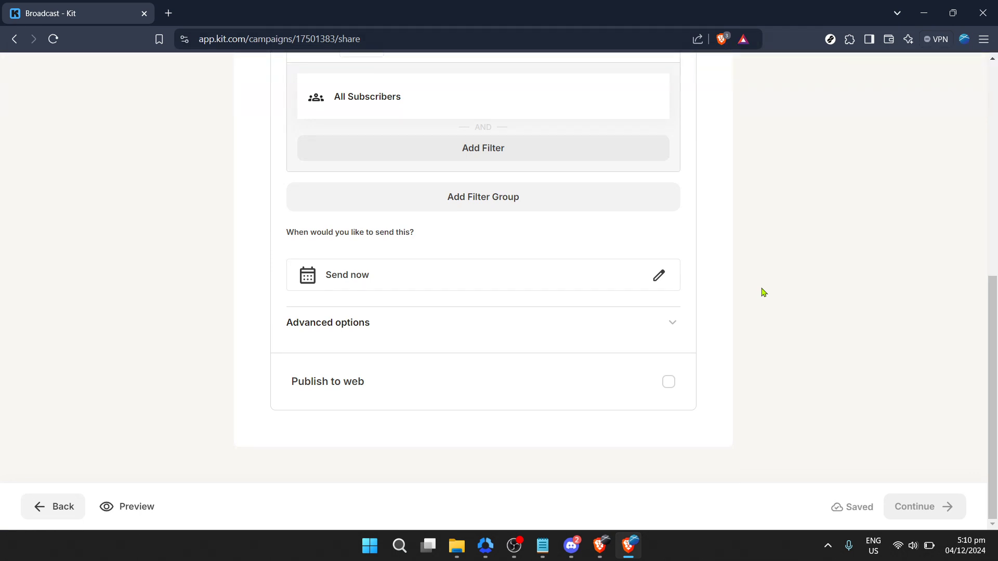
{"action": "scroll", "coordinate": [762, 292], "scroll_direction": "up", "scroll_amount": 6}
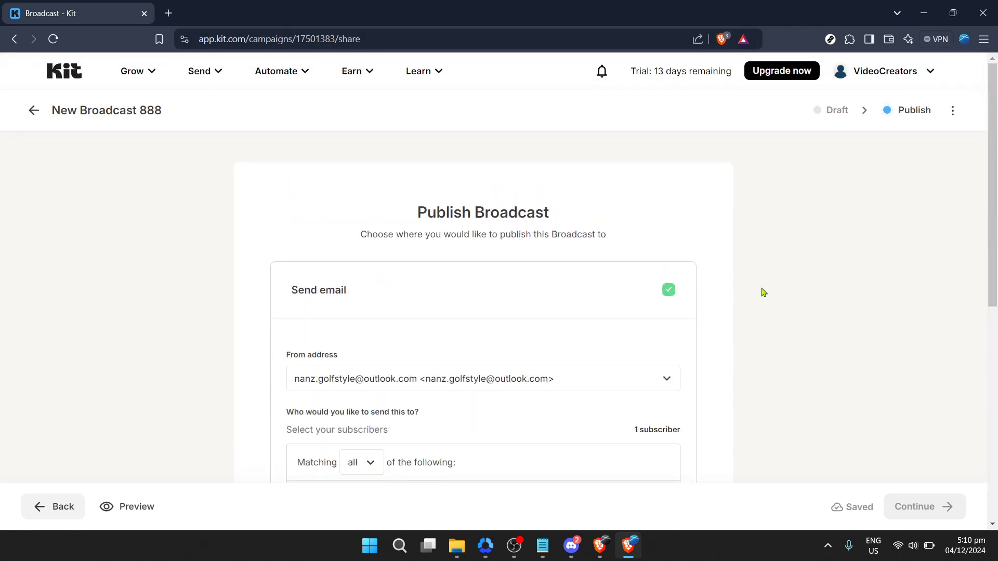